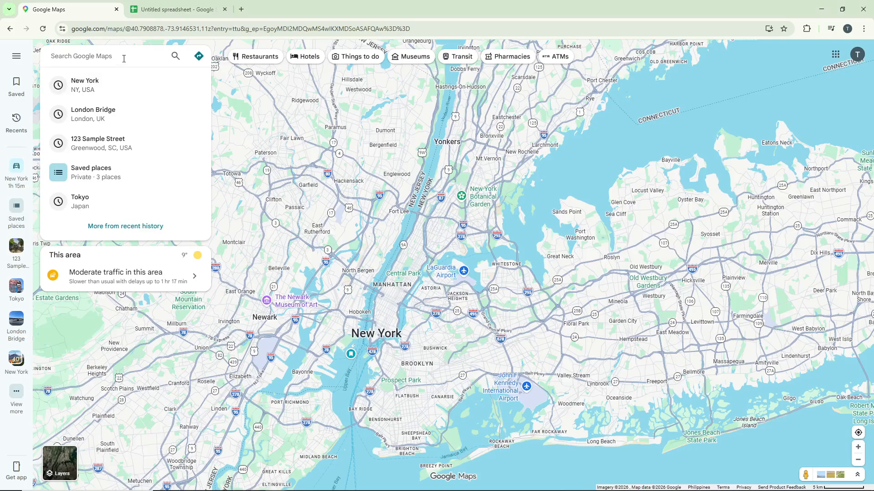
Search the map for "restaurants canada" and copy the web address of the results page.
type("restaurants i")
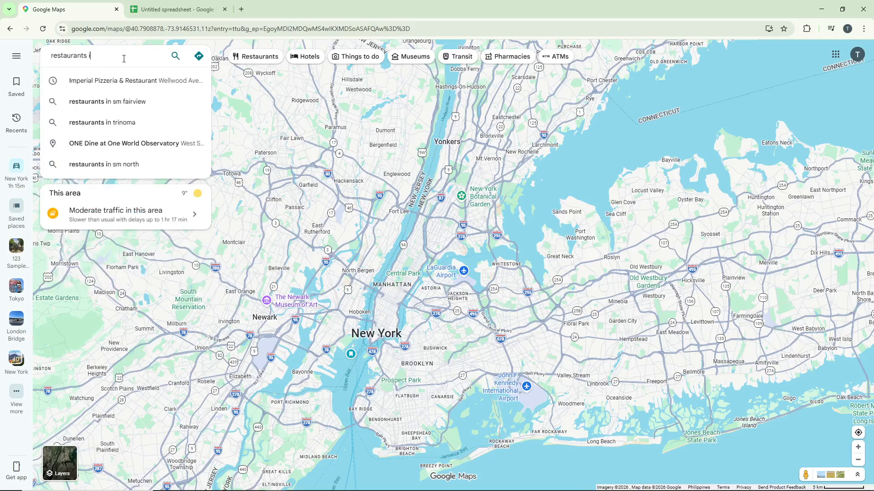
key("BackSpace")
type("canada")
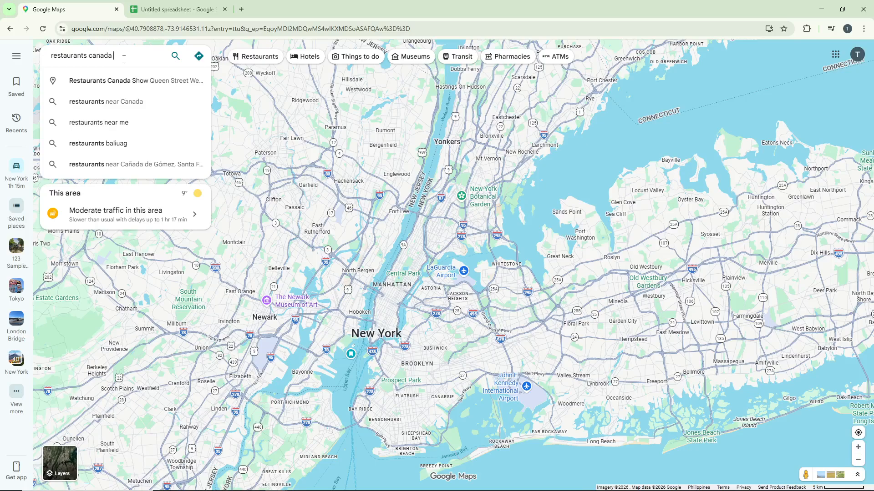
key("Return")
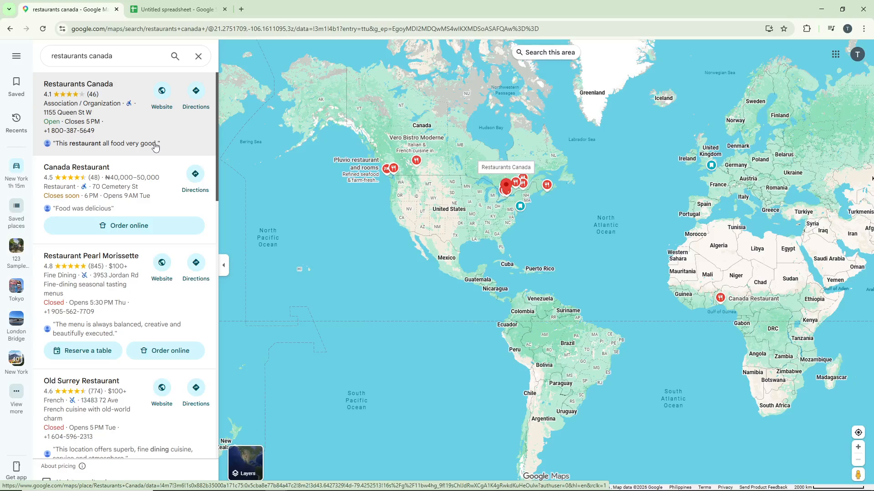
left_click(170, 30)
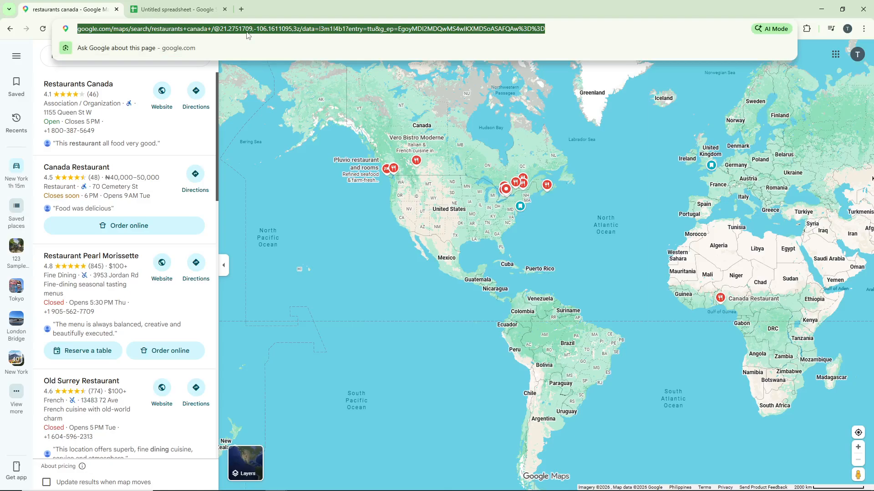
Switch to the untitled Google Sheets spreadsheet and open the Google Workspace Marketplace for add-ons.
left_click(189, 10)
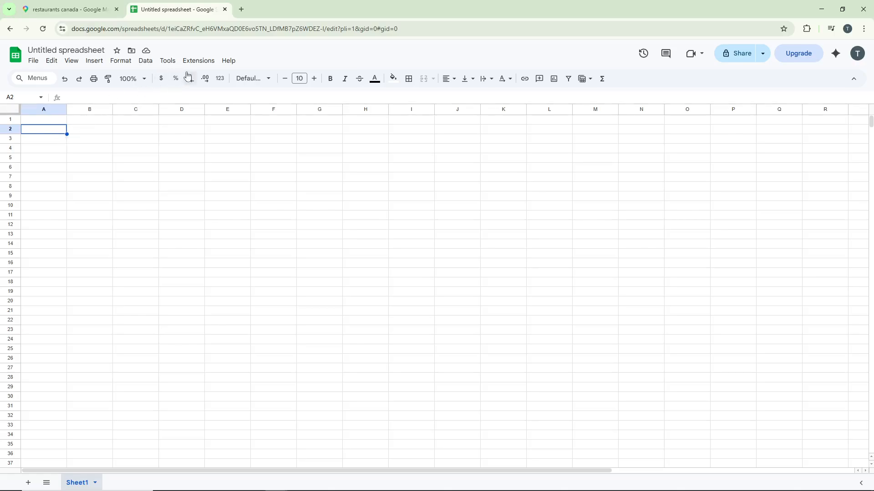
left_click(199, 62)
mouse_move(224, 78)
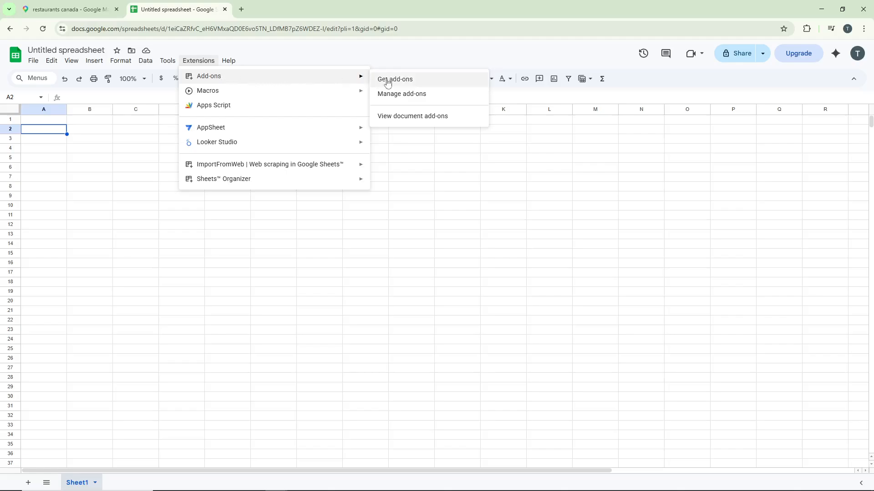
left_click(408, 81)
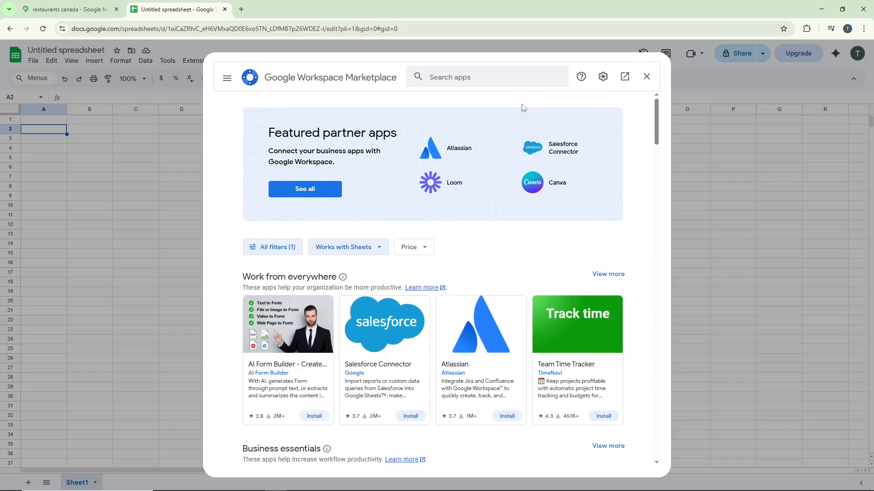
Search the marketplace for "importfromweb", view the ImportFromWeb add-on's listing, and close the marketplace.
left_click(484, 77)
type("im")
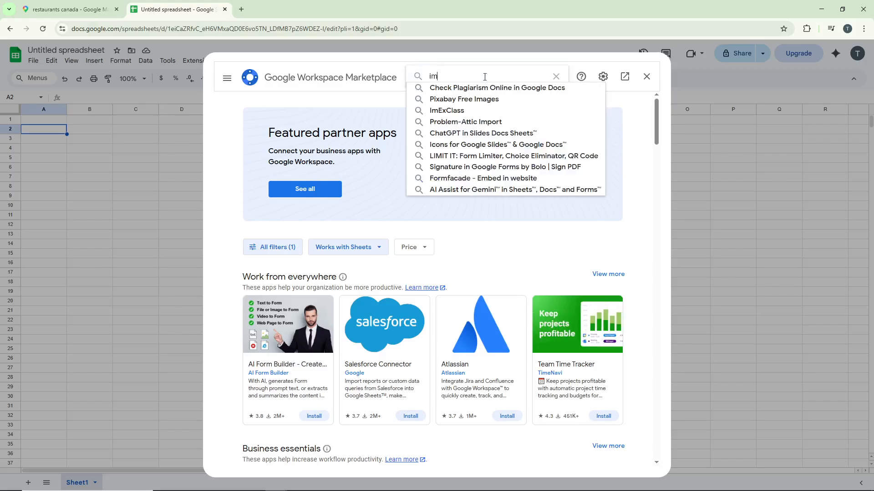
type("portfromweb")
key("Return")
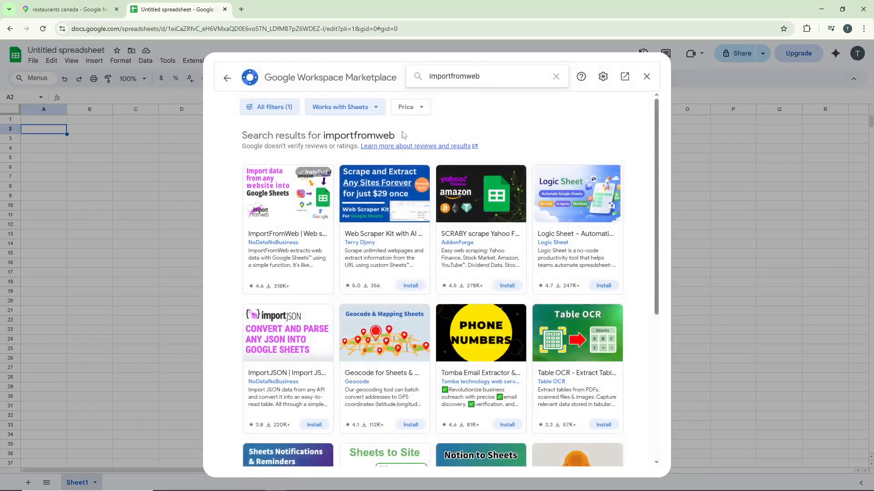
left_click(300, 219)
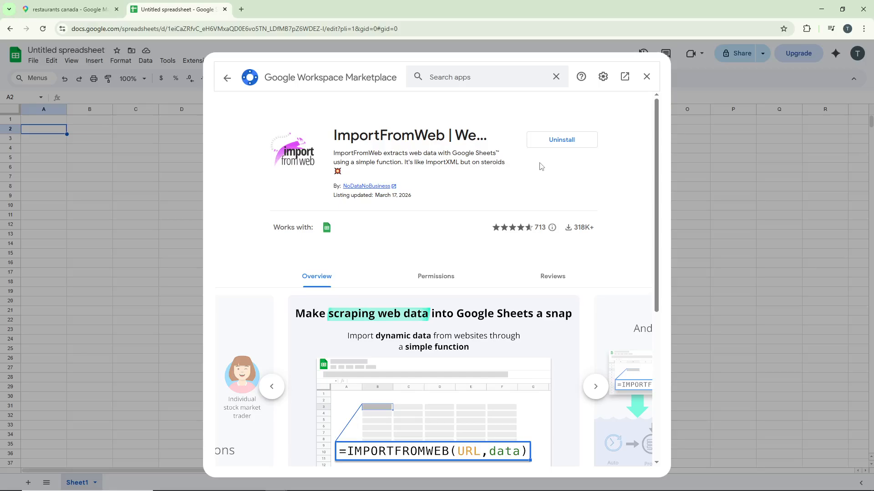
left_click(647, 76)
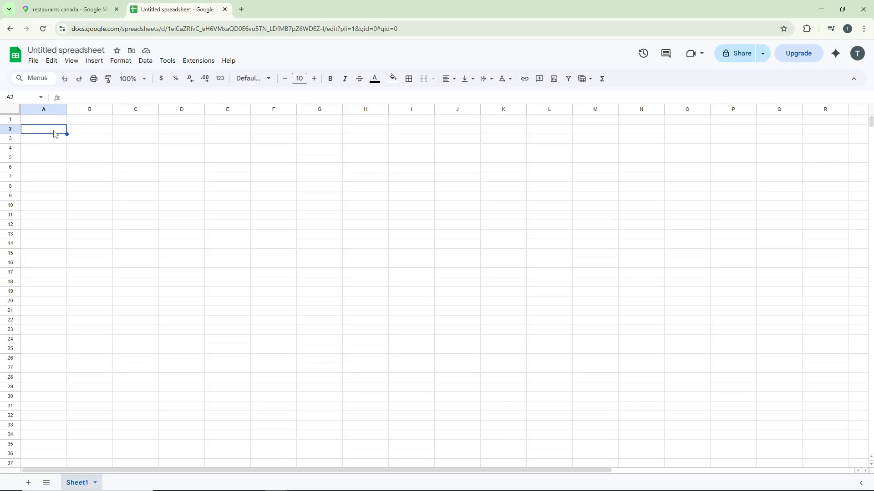
Enter the column headers NAME in cell A1 and phone_number in cell B1.
double_click(94, 121)
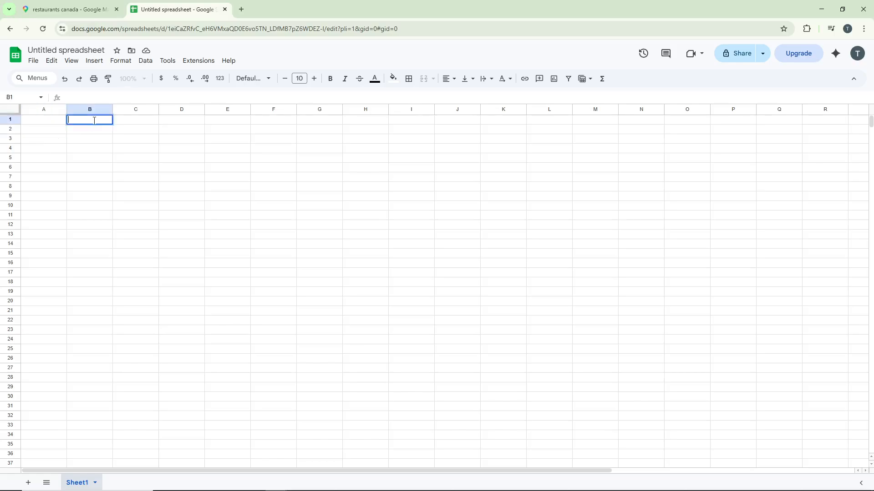
type("N")
key("BackSpace")
double_click(56, 120)
type("N")
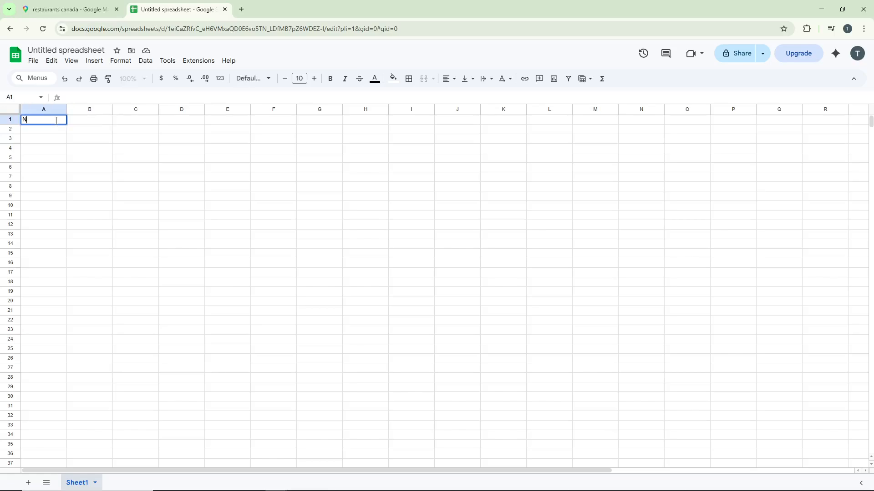
type("AME")
double_click(93, 122)
type("p")
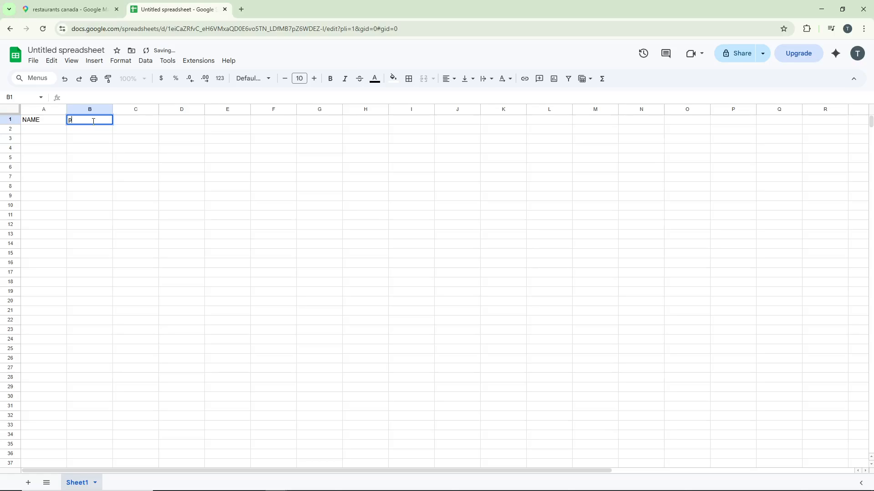
type("hone_number")
key("Return")
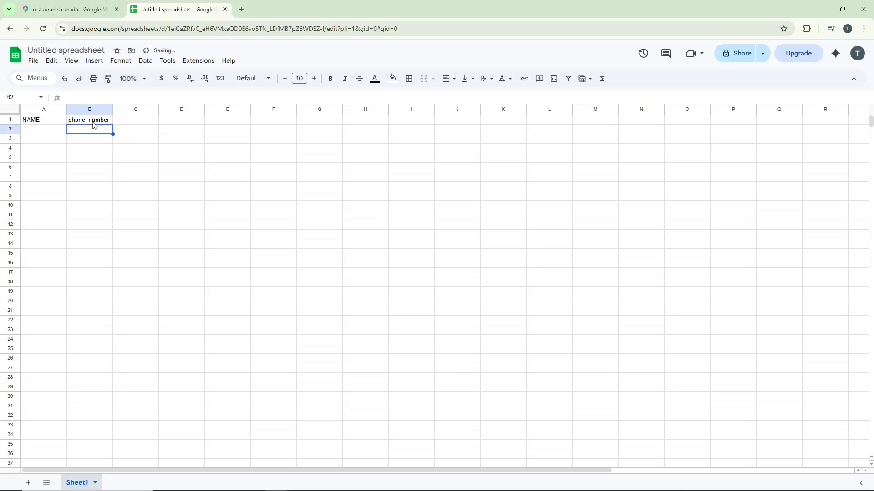
Paste the copied Google Maps results URL for restaurants canada into cell C2 as a plain link.
left_click(144, 133)
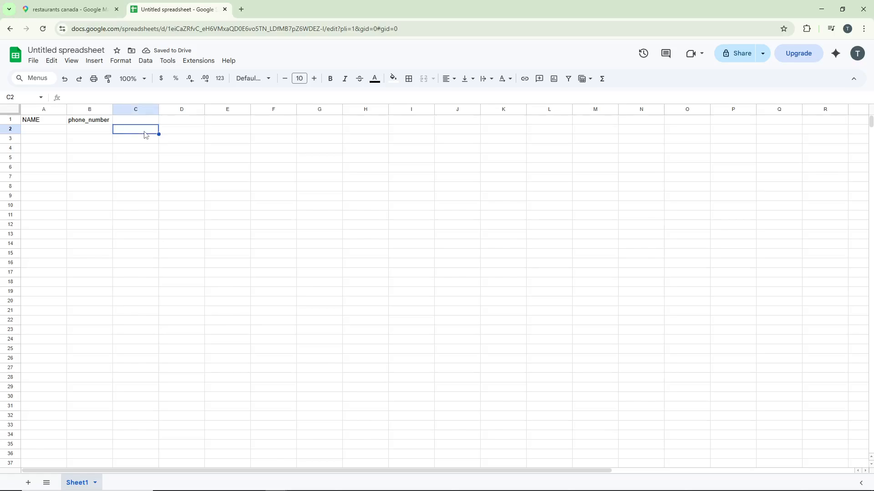
type("https://www.google.com/maps/search/restaurants+canada+/@21.2751709,-106.1611095,3z/data=!3m1!4b1?entry=ttu&g_ep=EgoyMDI2MDQwMS4wIKXMDSoASAFQAw%3D%3D")
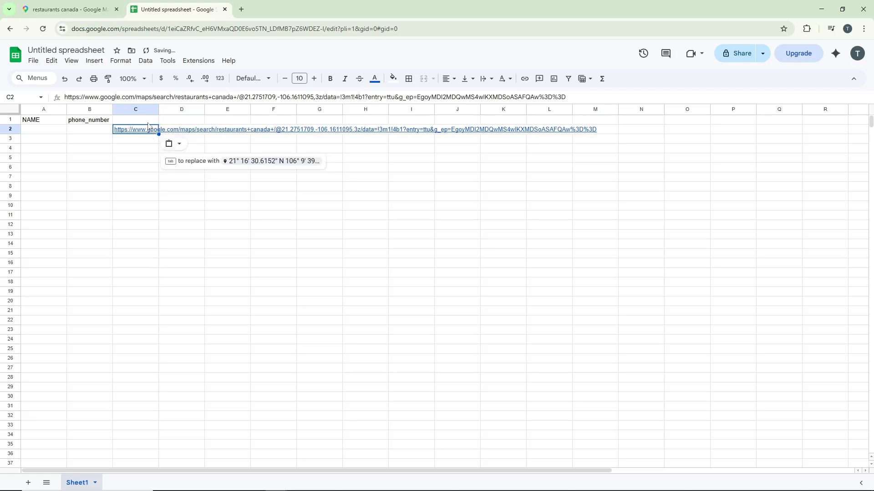
left_click(109, 142)
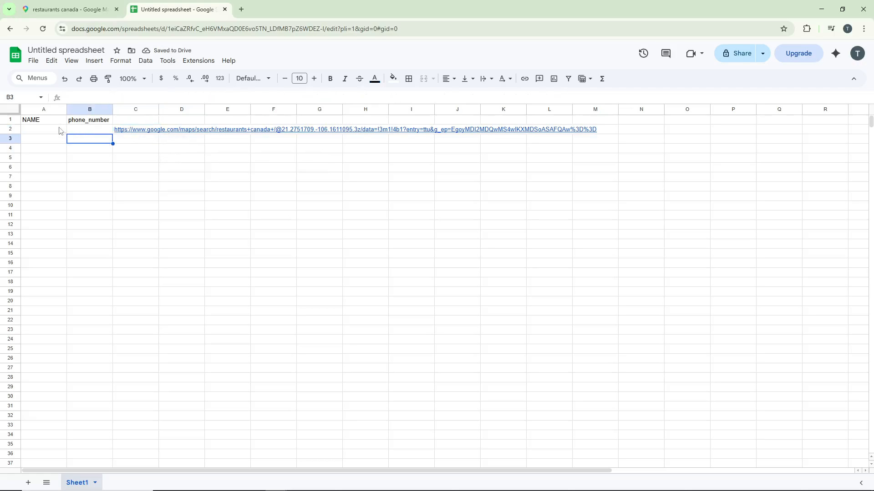
Enter the formula =IMPORTFROMWEB(C2, A1:B1) in cell A2 to import the restaurants' names and phone numbers.
left_click(59, 131)
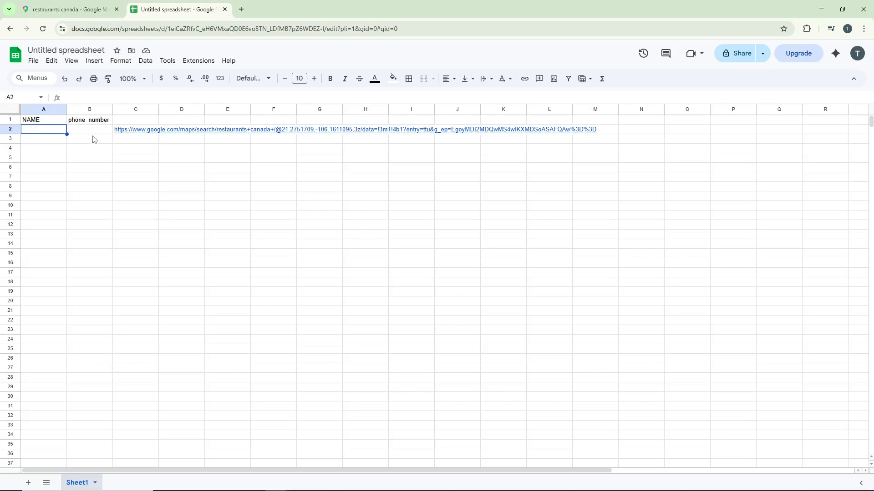
double_click(61, 130)
type("=")
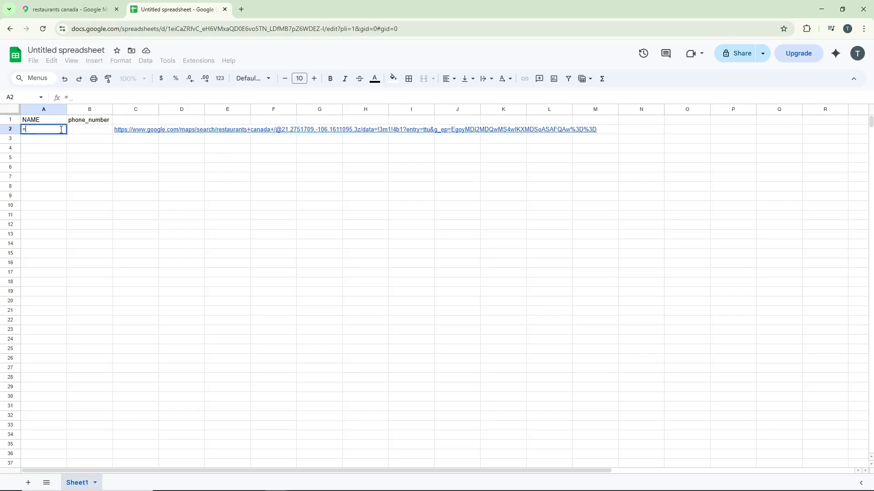
type("IMPORTFROM")
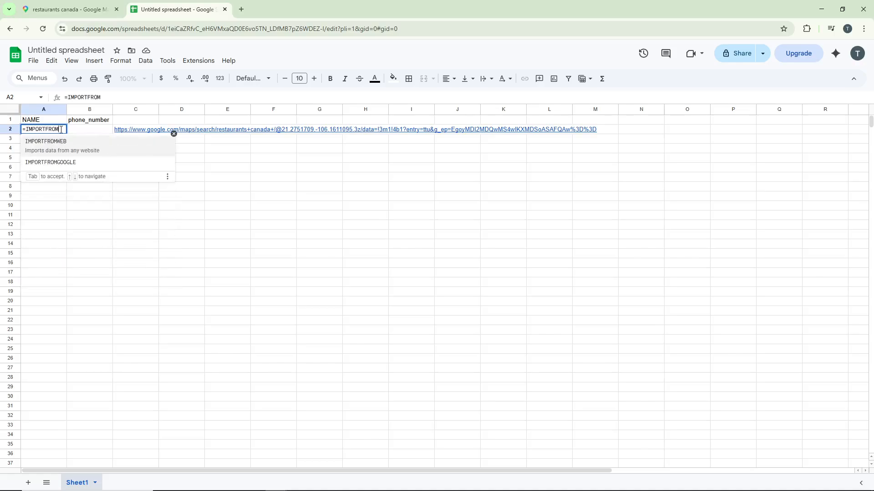
type("WEB(")
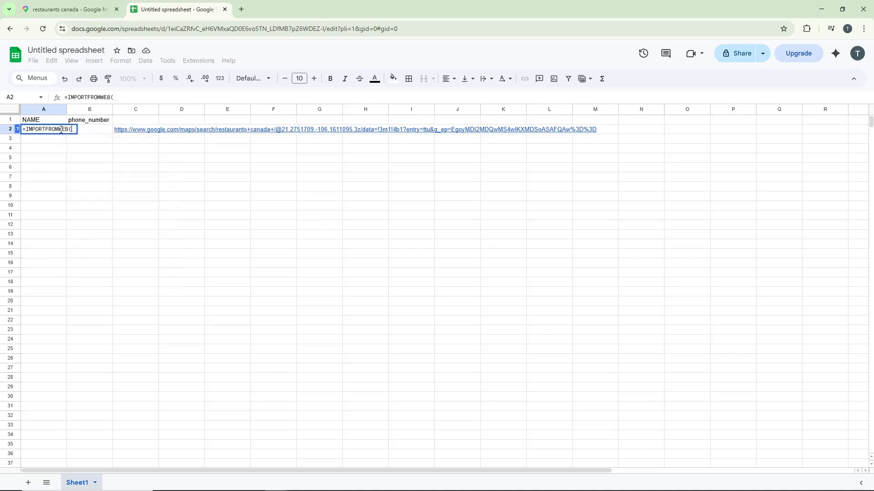
left_click(130, 133)
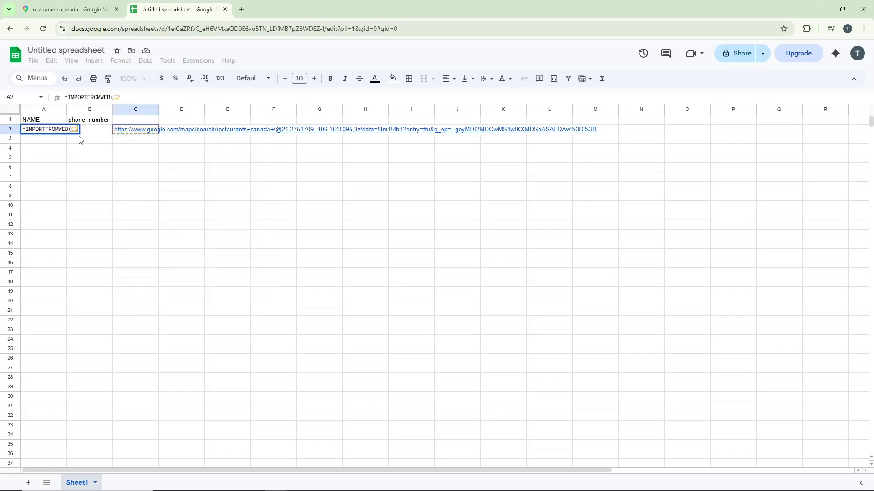
type(",")
left_click_drag(59, 122, 84, 123)
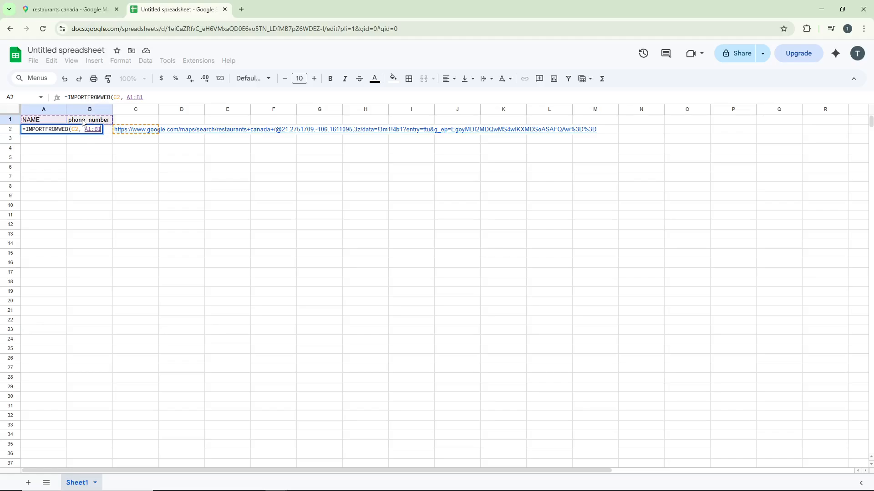
mouse_move(141, 134)
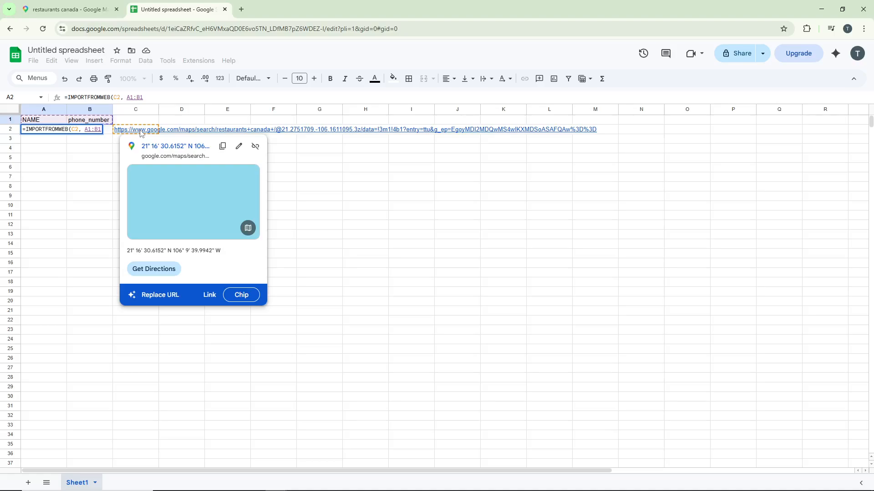
type(")")
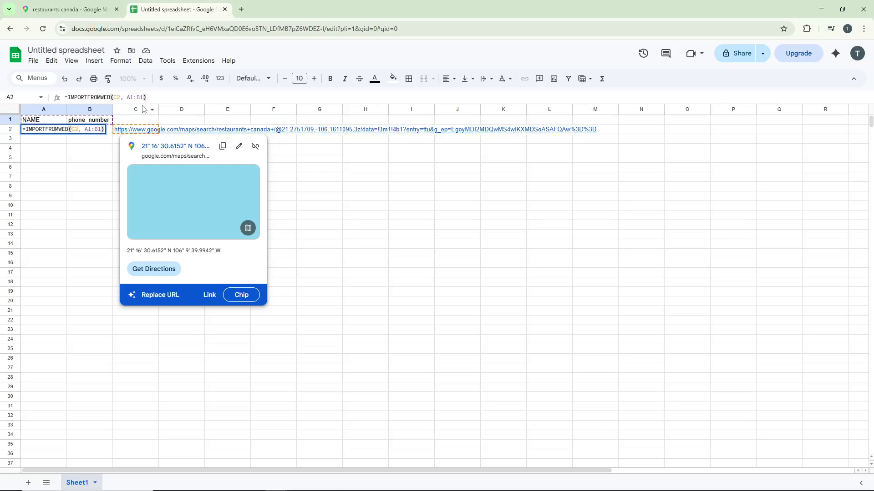
key("Return")
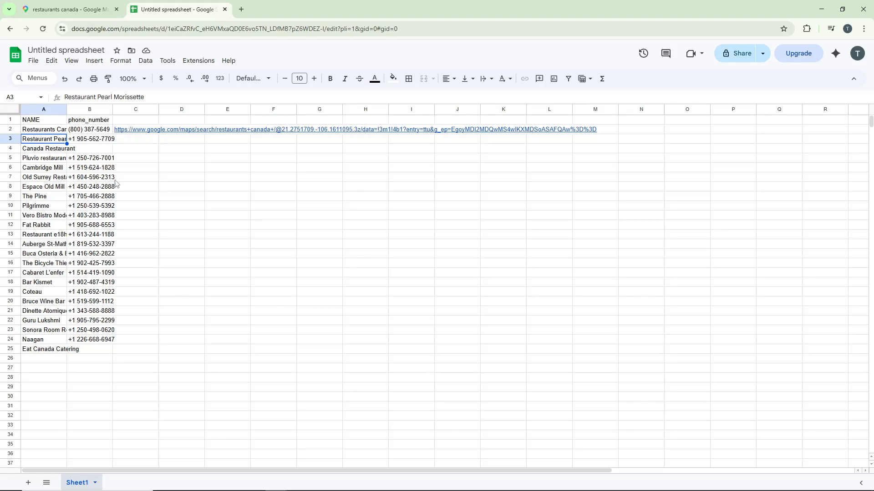
Examine the imported restaurant names in column A and their phone numbers in column B.
left_click(95, 147)
left_click(87, 132)
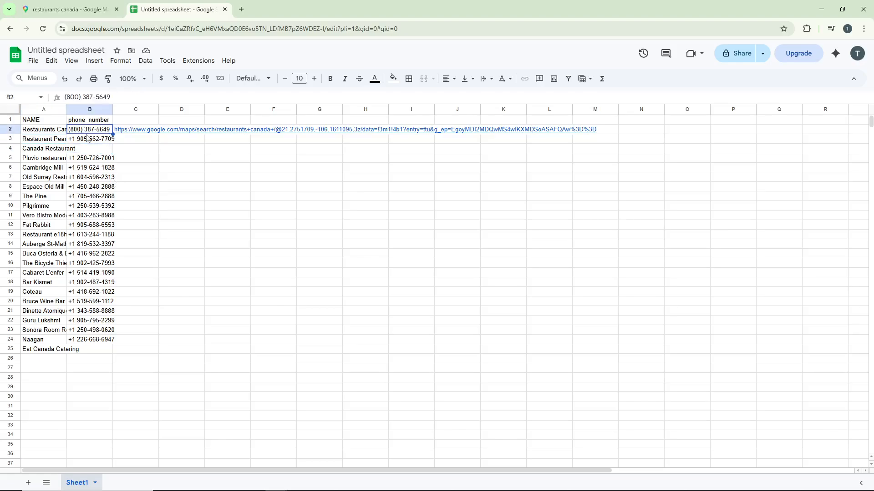
left_click(88, 140)
left_click(92, 167)
left_click(92, 196)
left_click(92, 263)
left_click(93, 301)
left_click(92, 339)
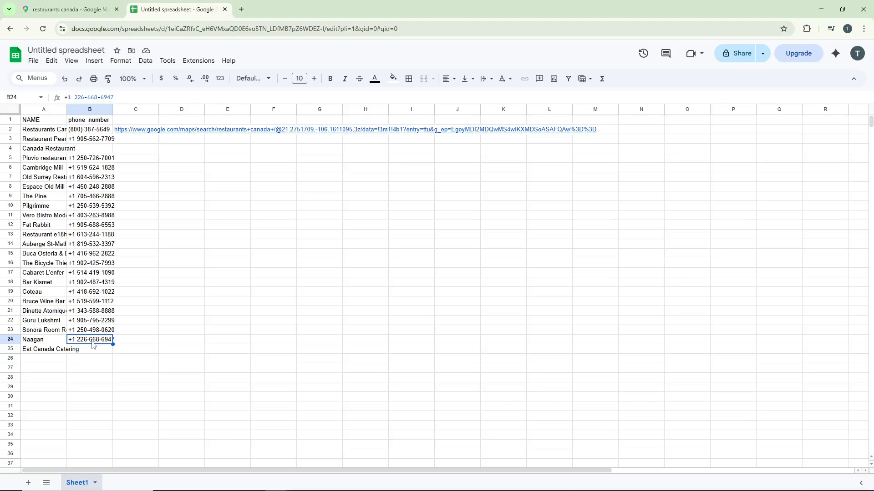
left_click(47, 341)
left_click(48, 283)
left_click(47, 225)
left_click(47, 206)
left_click(50, 177)
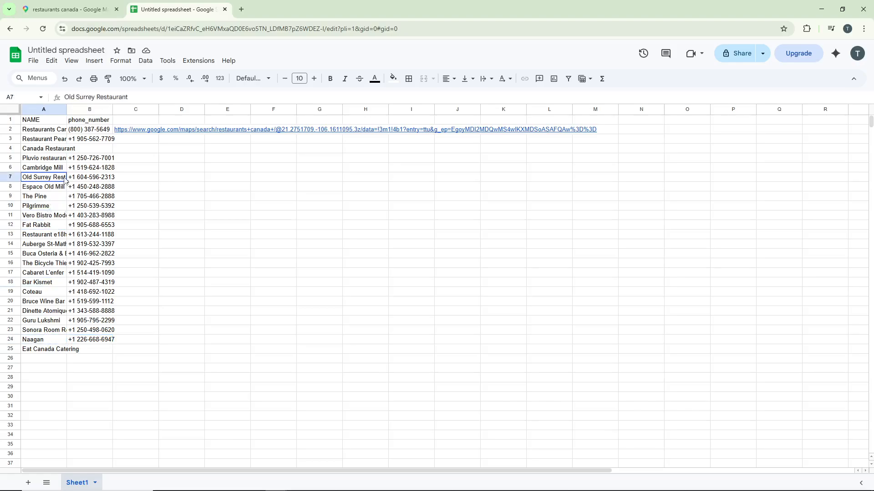
left_click(96, 168)
left_click(95, 196)
left_click(98, 235)
left_click(100, 282)
left_click(99, 329)
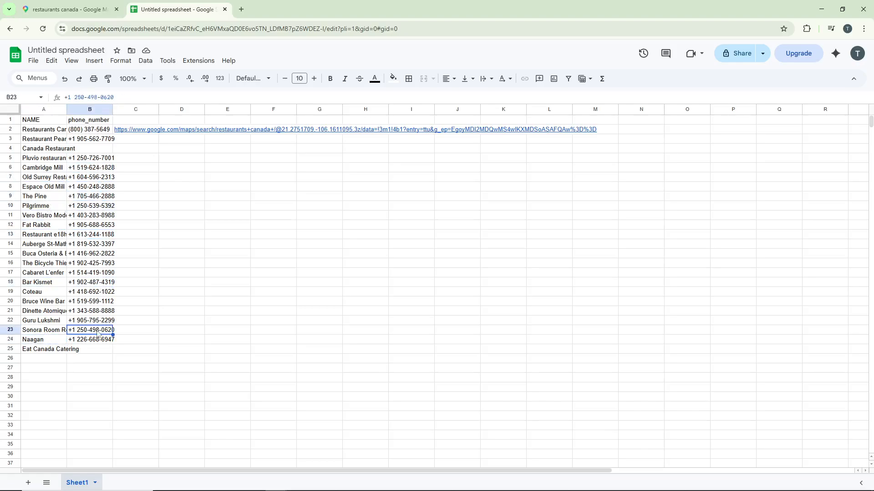
left_click(95, 349)
left_click(94, 341)
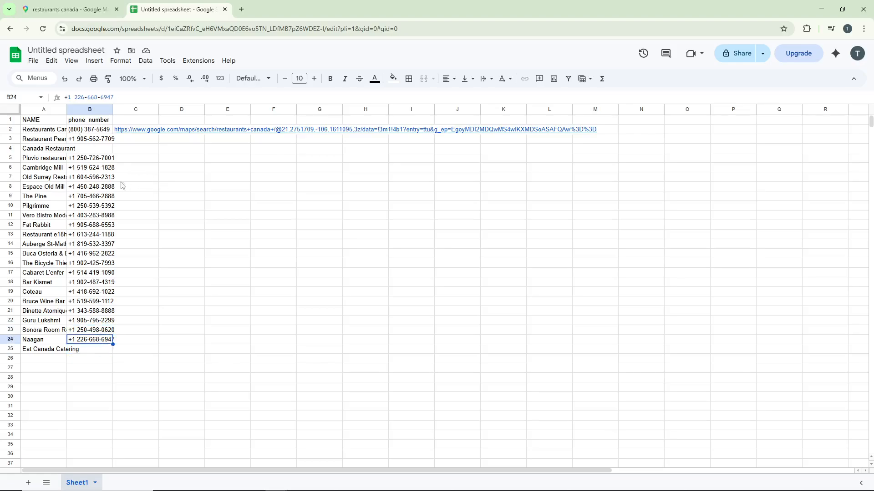